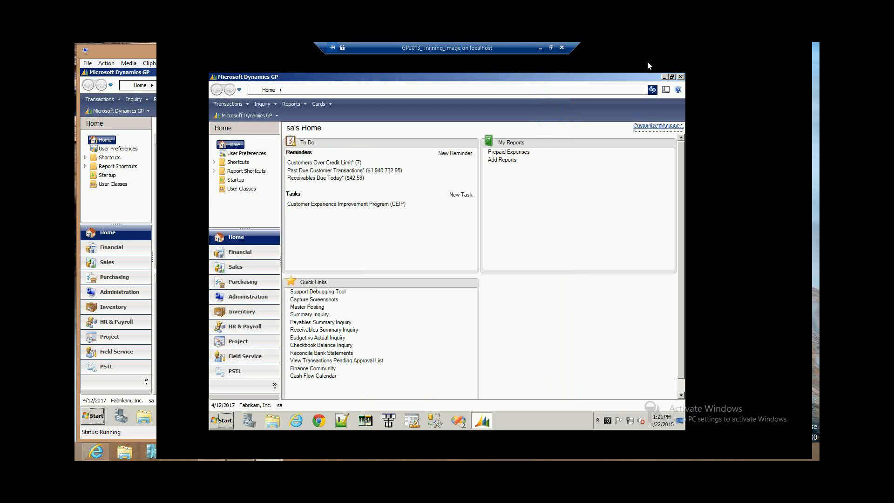
Step: Open the Side Chair asset (ID 00003) in the Fixed Assets general card of the Financial module
click(248, 255)
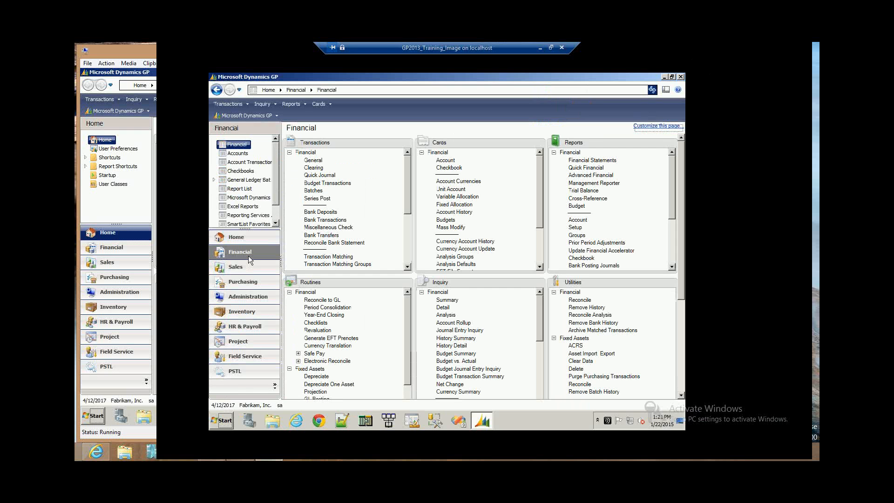
click(421, 153)
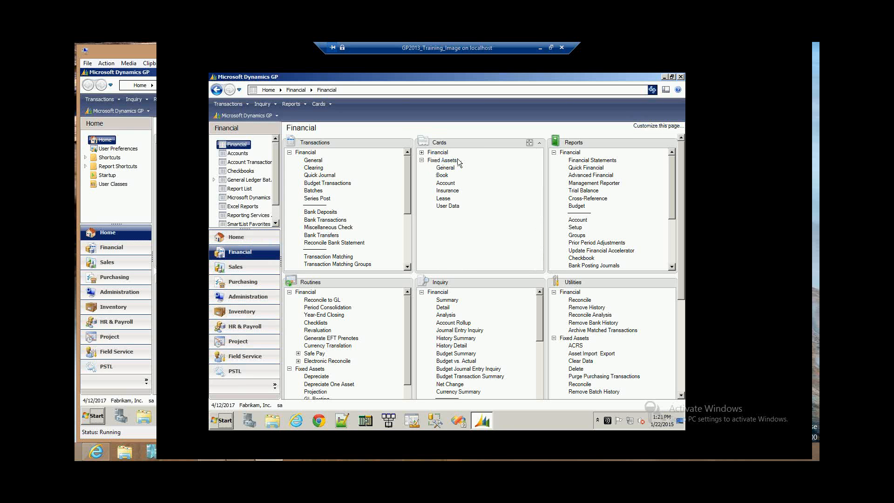
drag(410, 167, 409, 228)
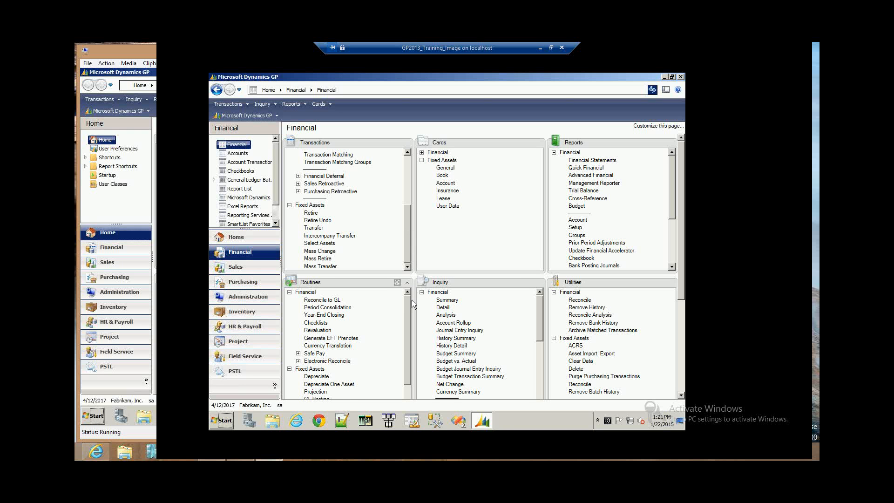
drag(409, 311, 408, 339)
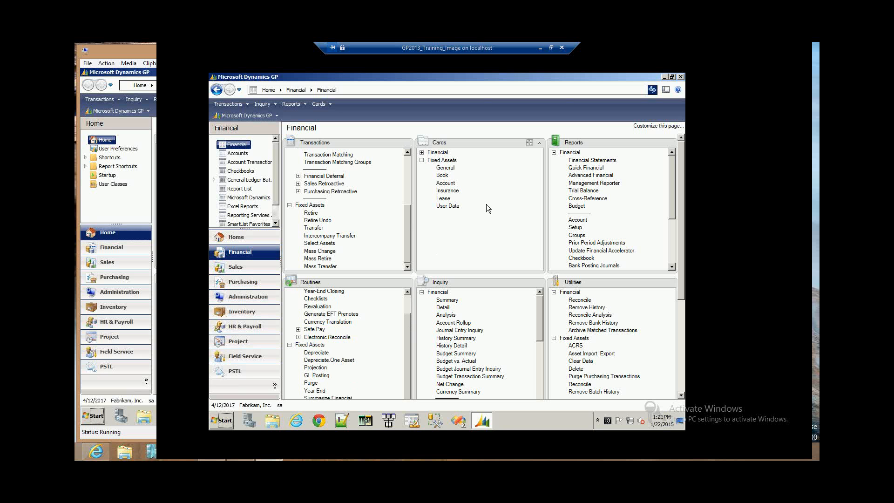
click(445, 168)
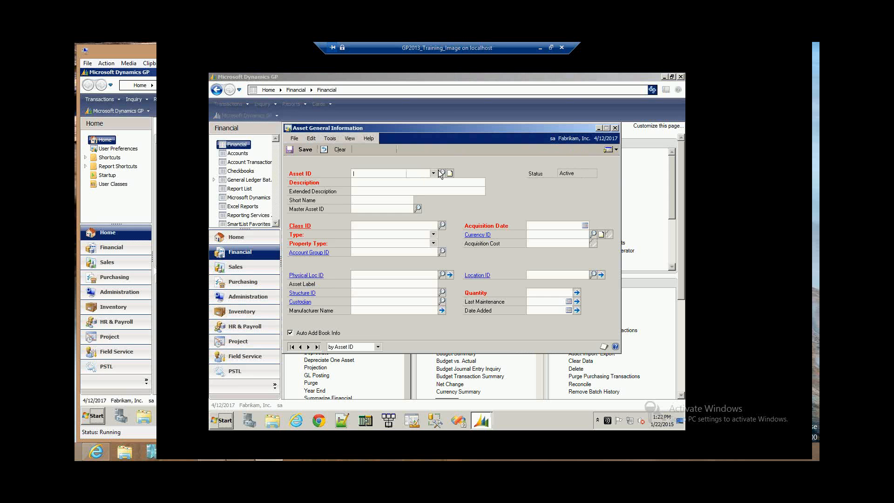
click(440, 173)
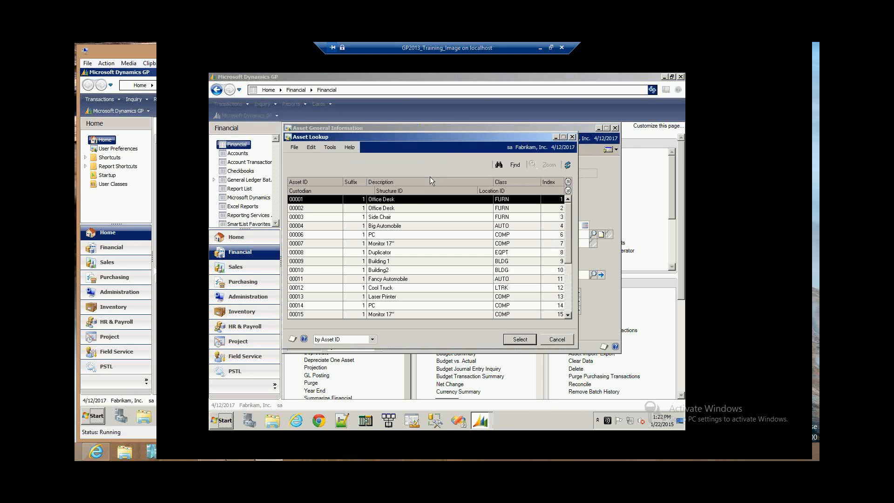
double_click(406, 216)
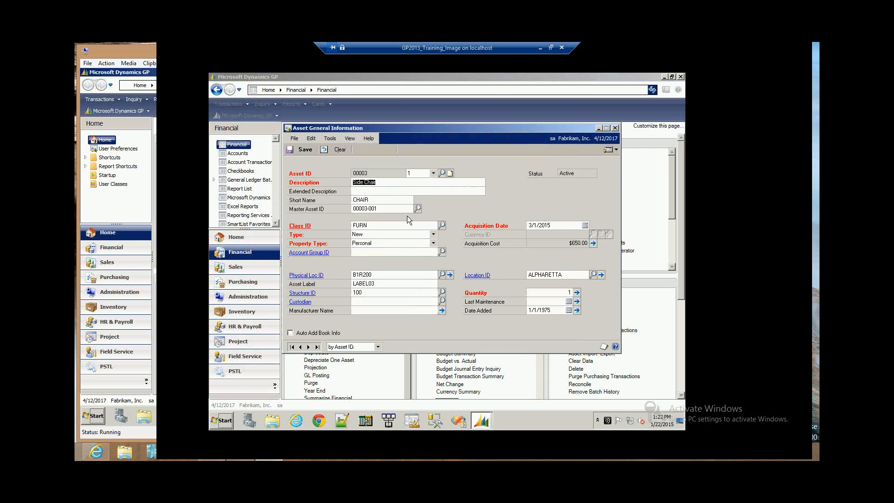
Step: Review the asset's FURN class setup and its FURN & FIXTURE account group accounts, then return to the asset's general information
click(307, 227)
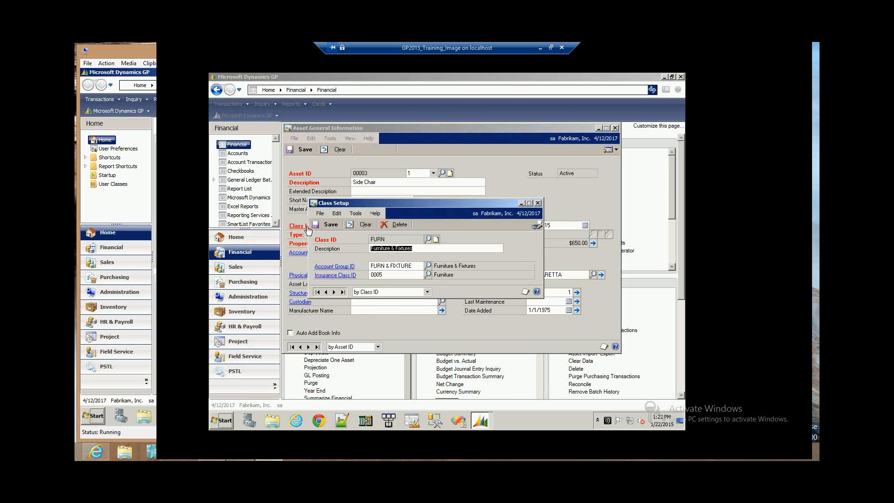
click(322, 268)
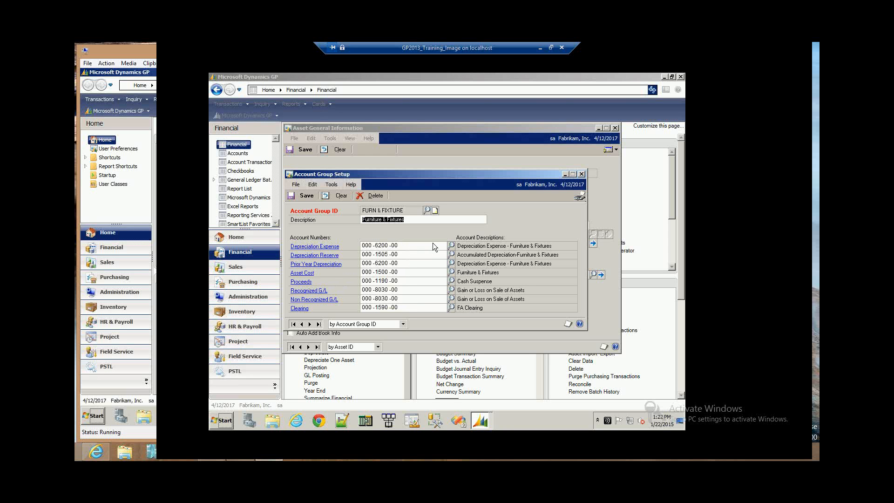
click(311, 197)
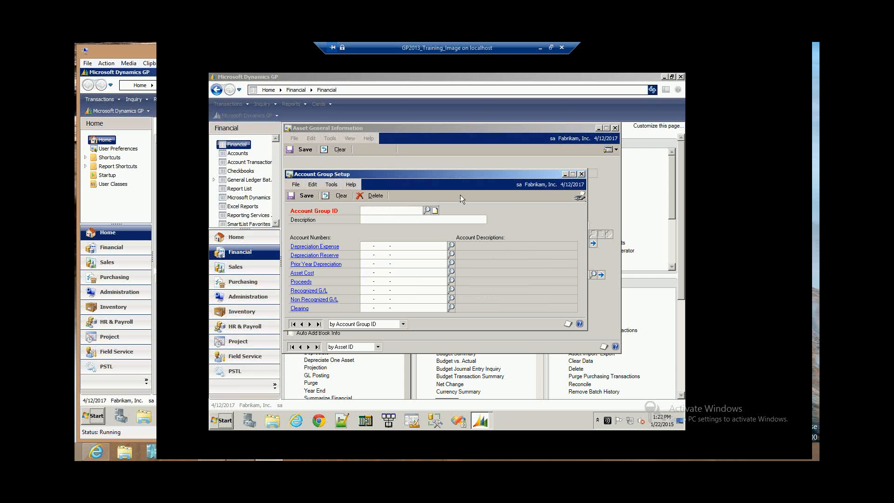
click(581, 174)
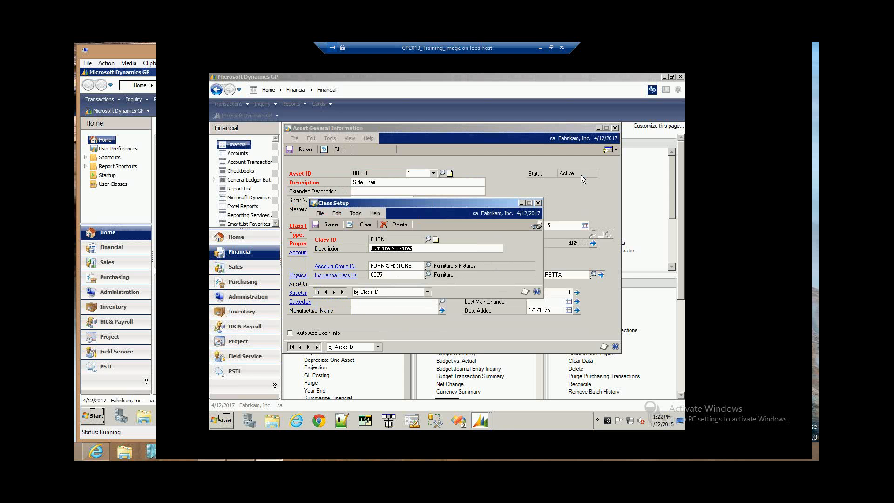
click(537, 202)
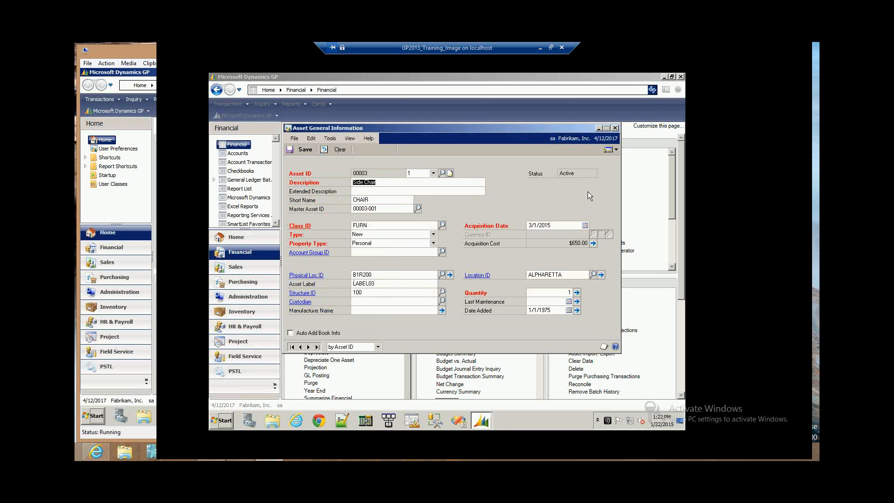
Step: View the Side Chair's asset book information for the INTERNAL book
click(613, 154)
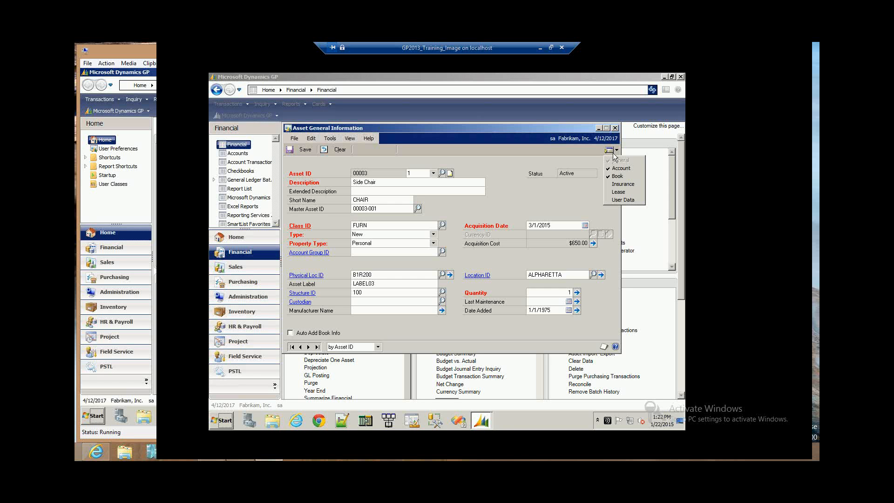
click(630, 176)
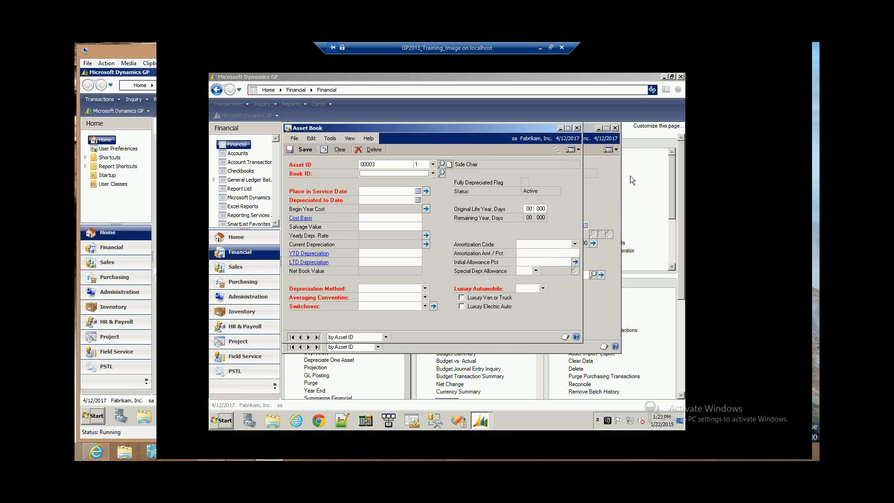
click(433, 173)
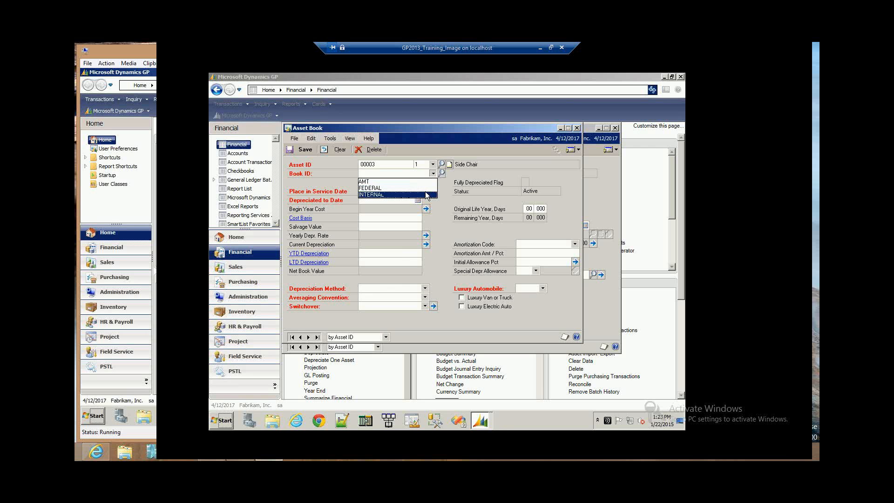
click(427, 194)
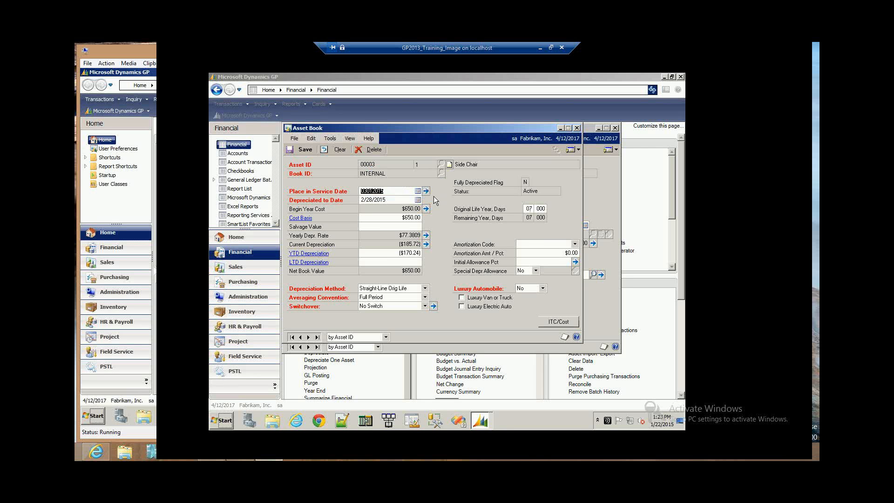
click(407, 192)
Step: Inspect the book's YTD depreciation detail for all transaction account types without a period filter, then close the asset windows
click(308, 254)
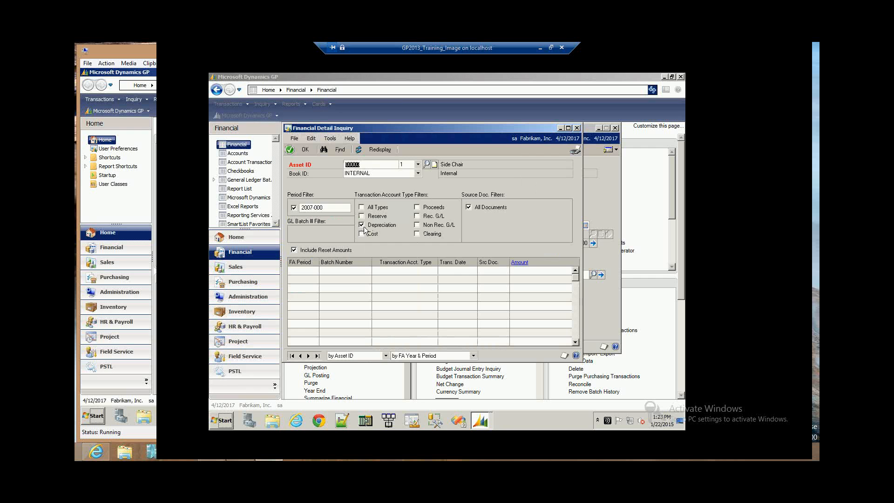
click(380, 150)
click(361, 207)
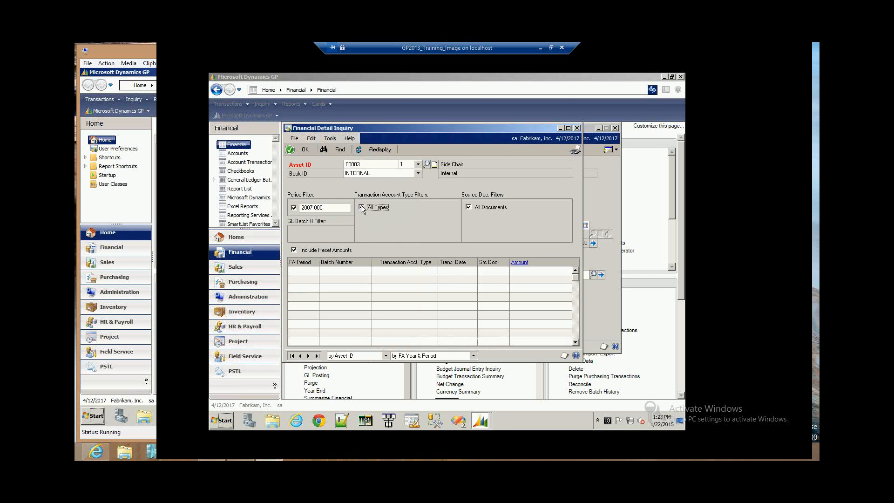
click(376, 152)
click(294, 207)
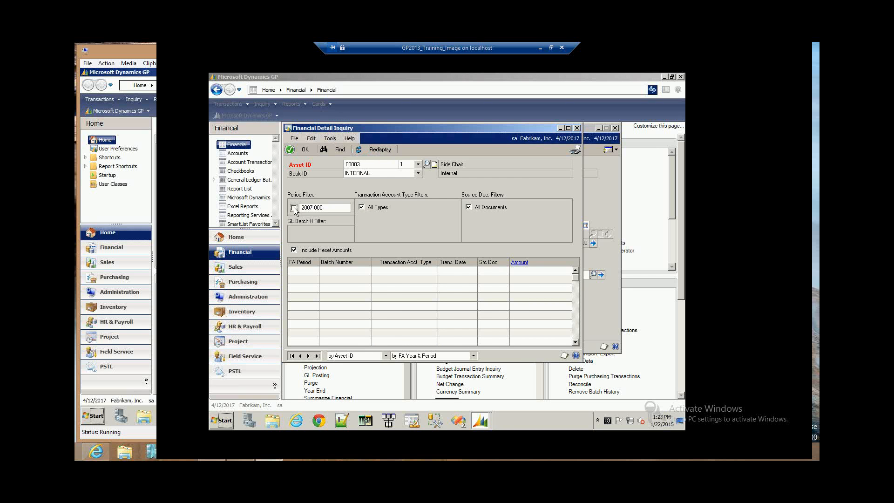
click(383, 149)
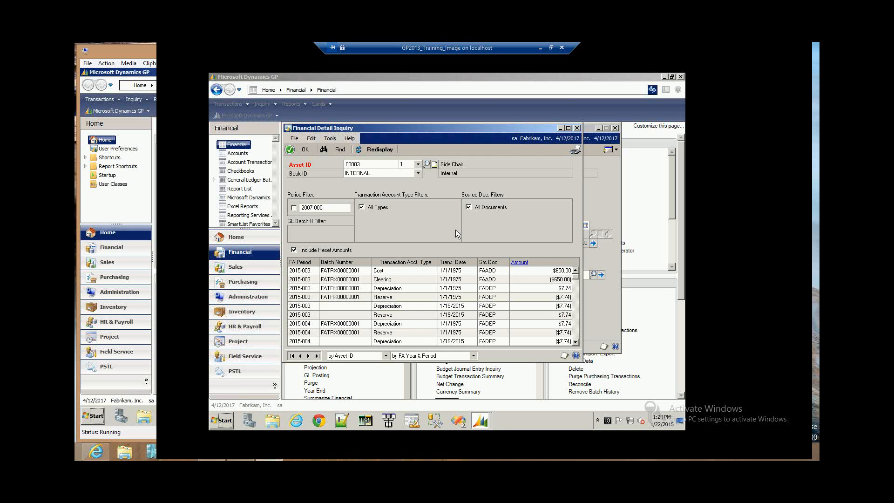
click(577, 128)
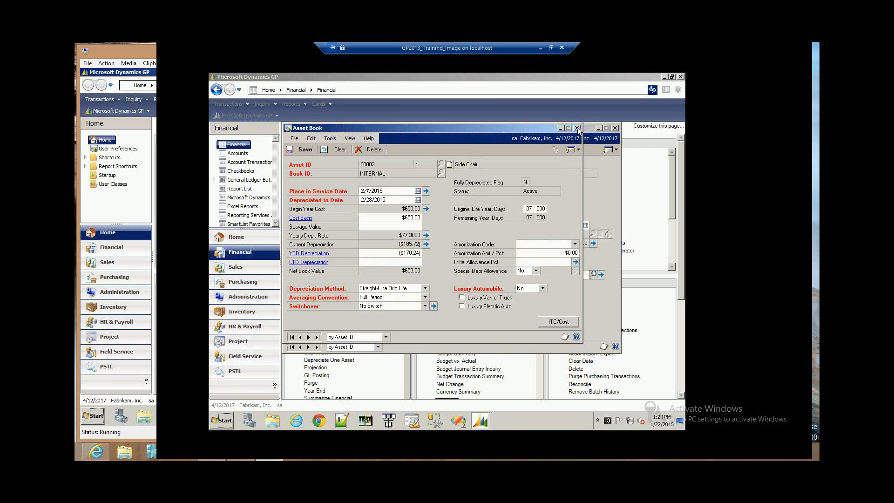
click(577, 128)
click(615, 128)
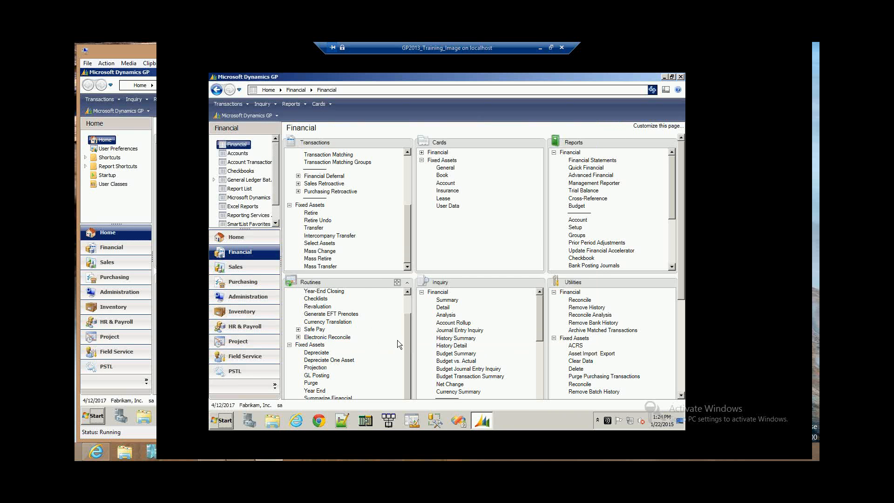
Step: Set up depreciation of all assets with target date 12/31/2007 and include all books: AMT, FEDERAL and INTERNAL
scroll(407, 332, up, 1)
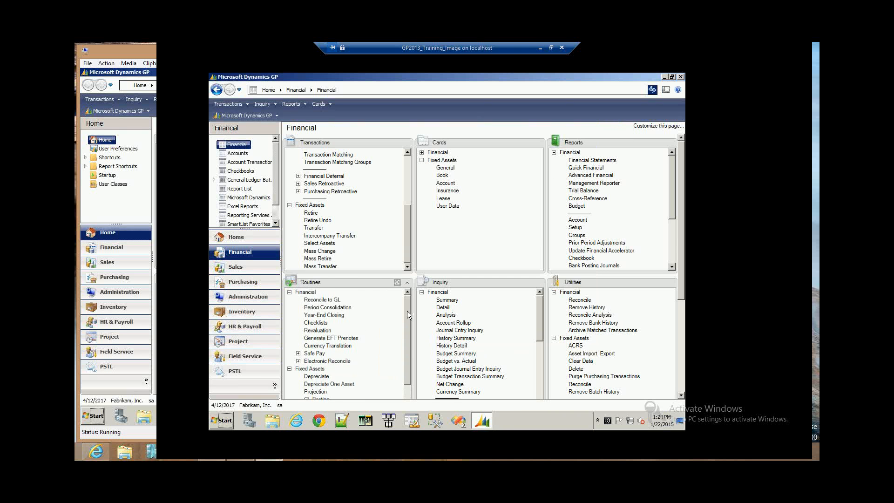
click(289, 292)
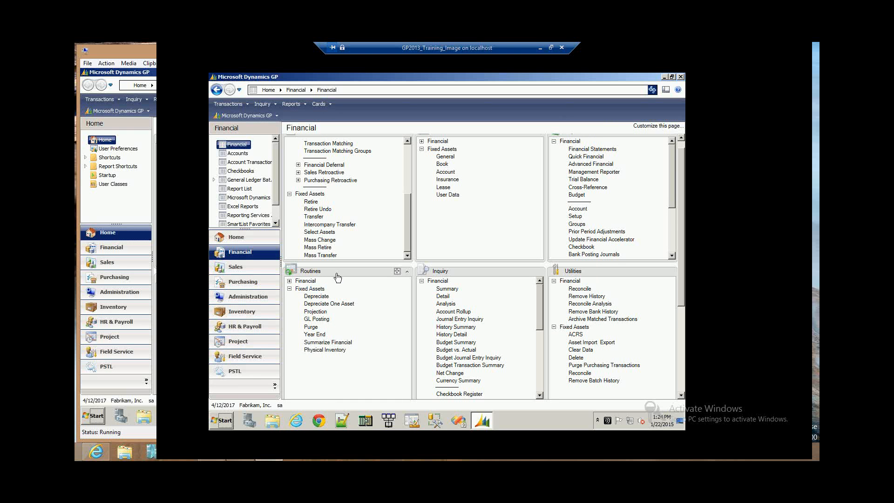
click(323, 297)
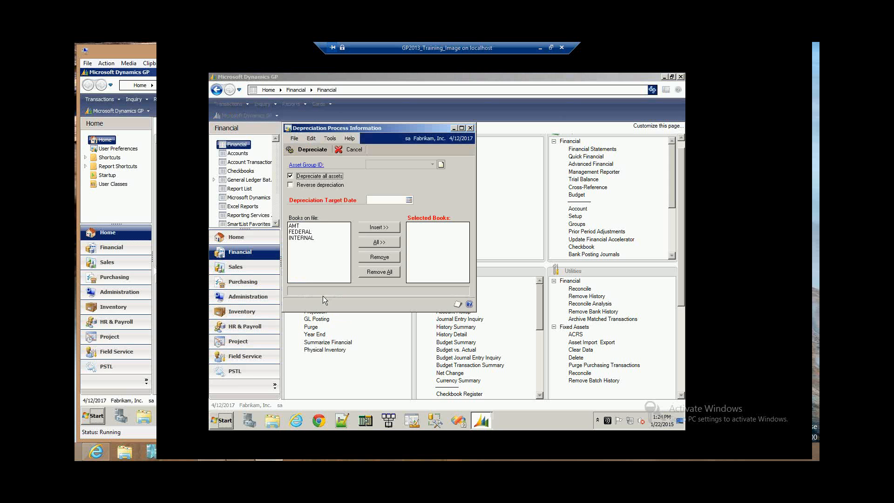
click(409, 200)
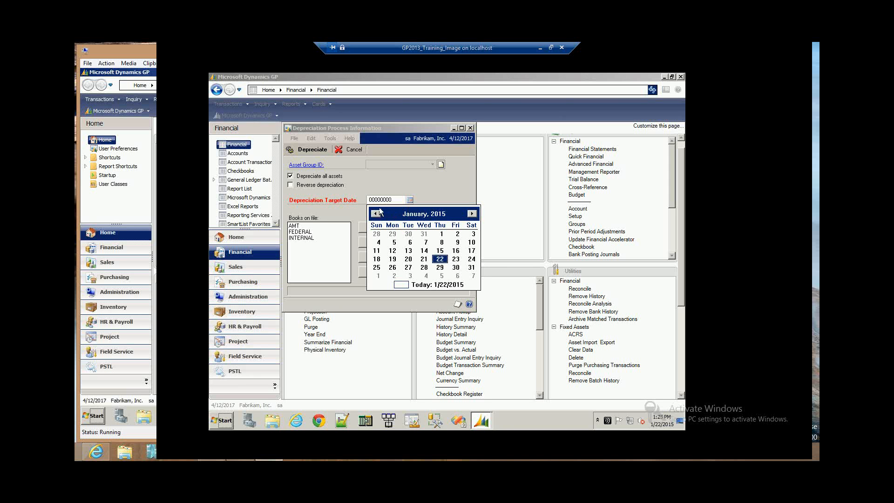
click(394, 200)
drag(394, 200, 366, 200)
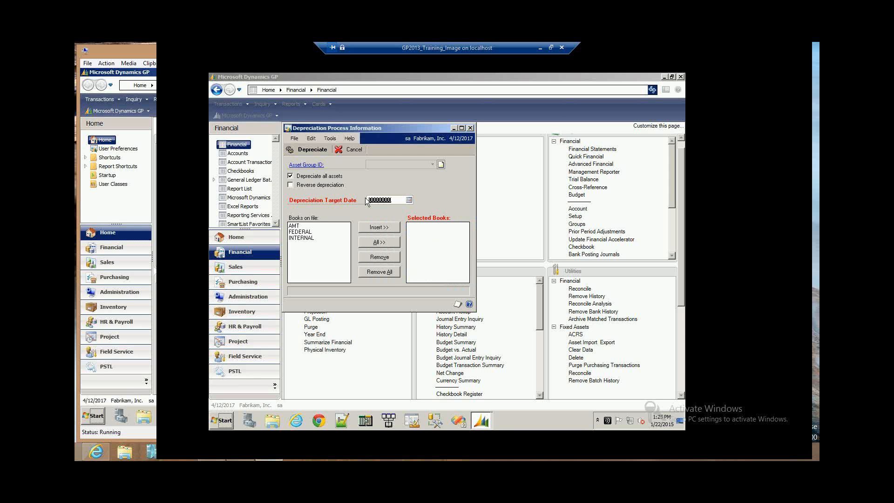
text(12312007)
click(379, 242)
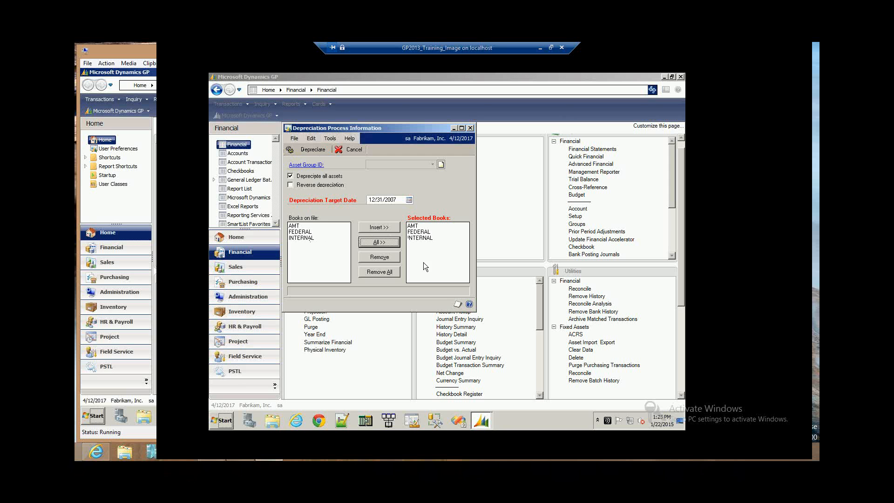
Step: Run the depreciation process for all assets and close the depreciation window
click(302, 153)
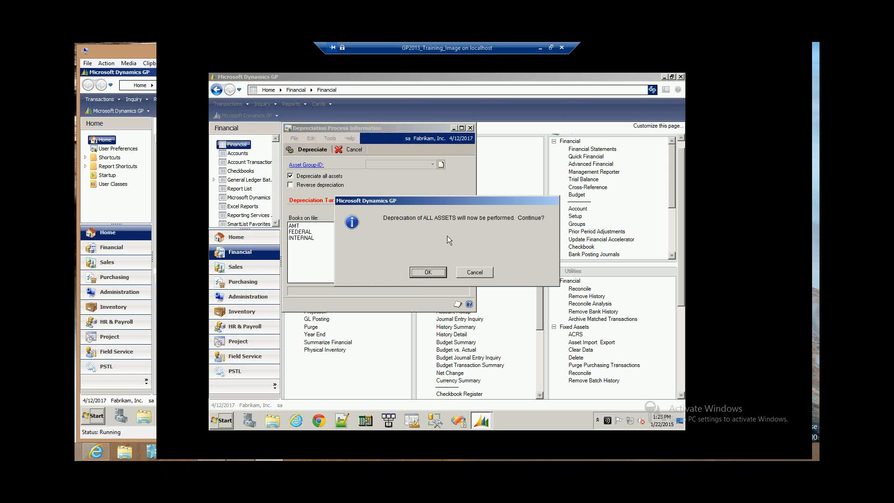
click(427, 273)
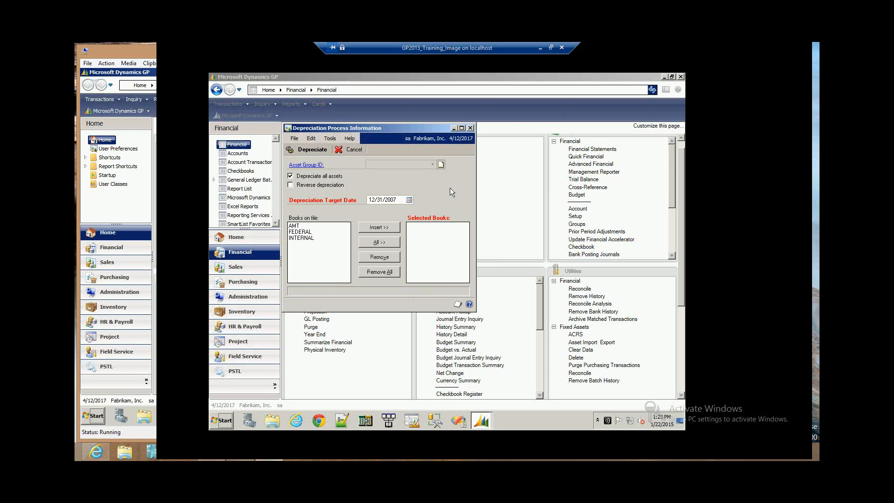
click(470, 128)
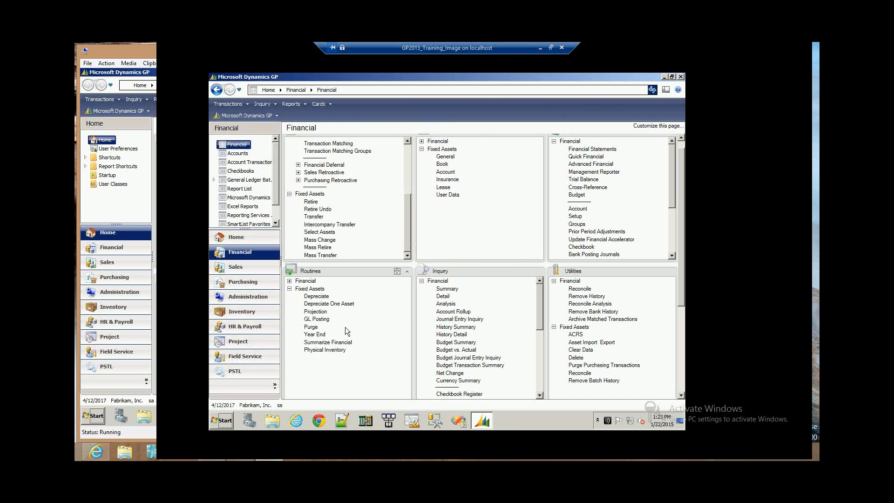
Step: Open the Fixed Assets General Ledger Posting routine
click(321, 318)
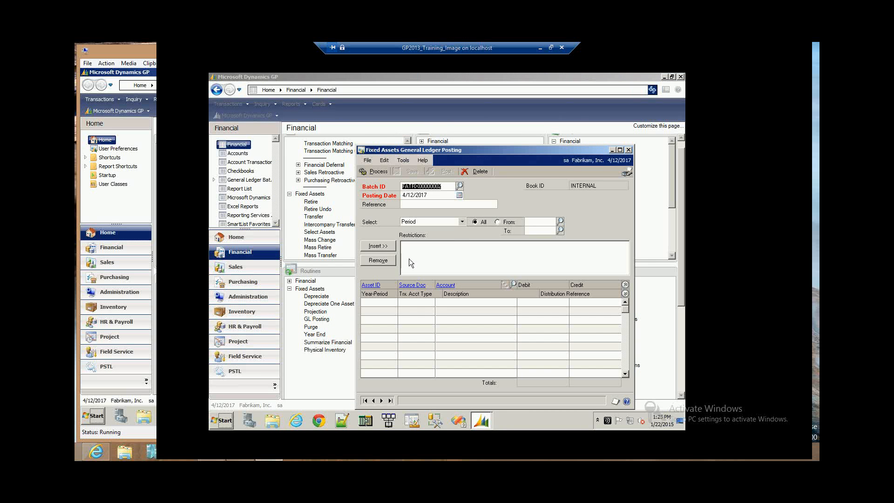
click(445, 188)
click(499, 222)
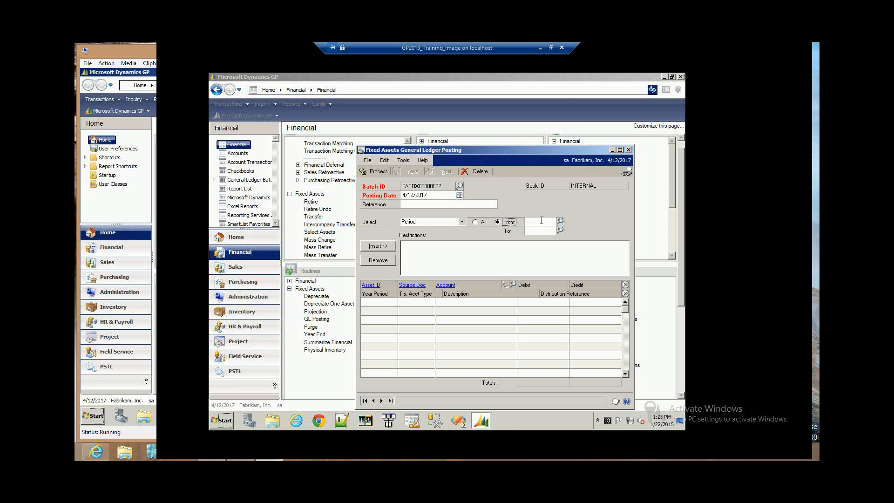
click(561, 221)
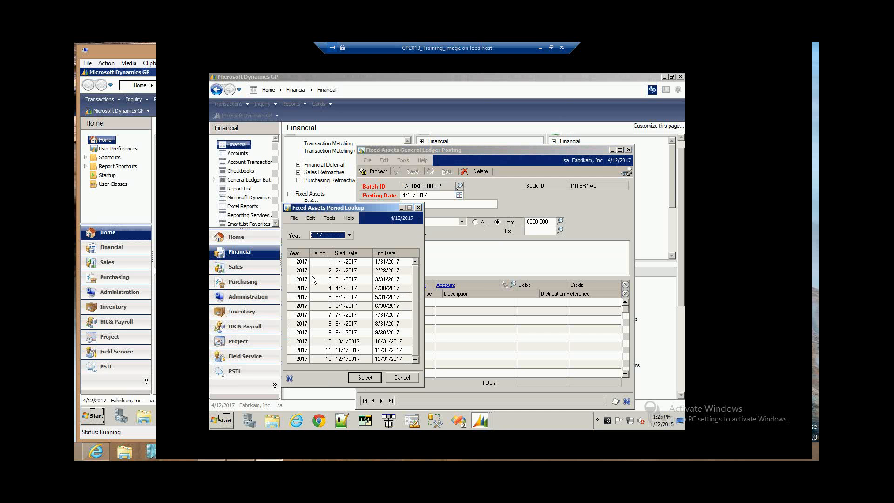
click(404, 379)
click(475, 222)
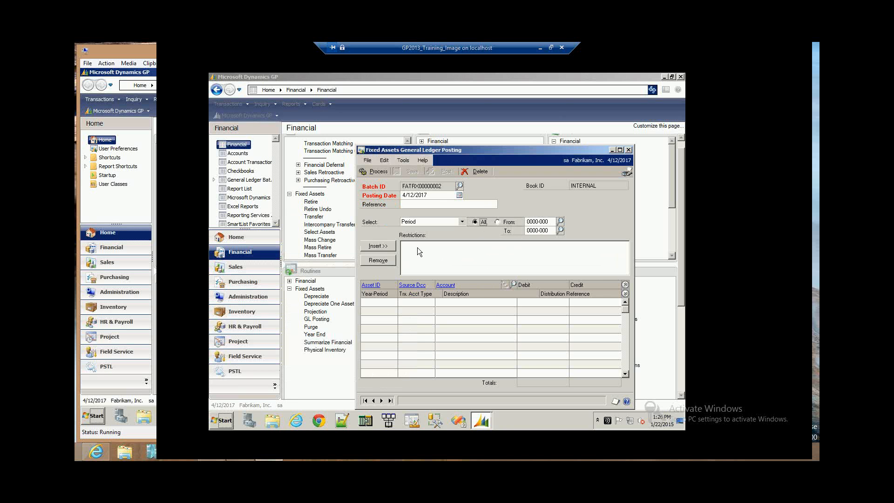
Step: Process and post the fixed assets batch FATRX00000002 for all periods, outputting the FA GL Posting report to the screen instead of the printer
click(378, 172)
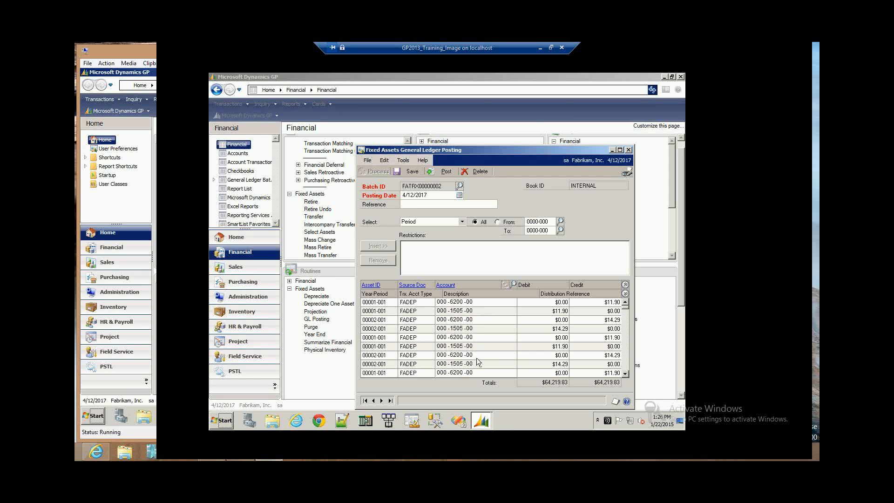
click(446, 171)
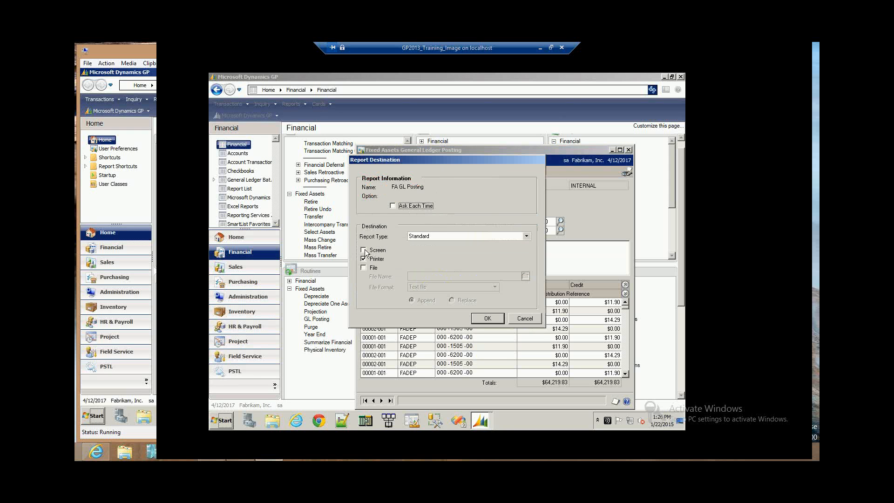
click(364, 250)
click(364, 259)
click(479, 316)
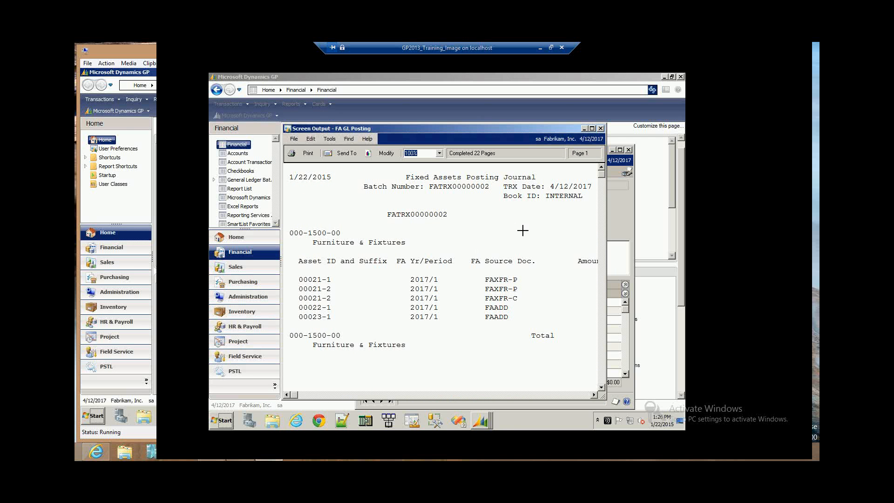
click(601, 130)
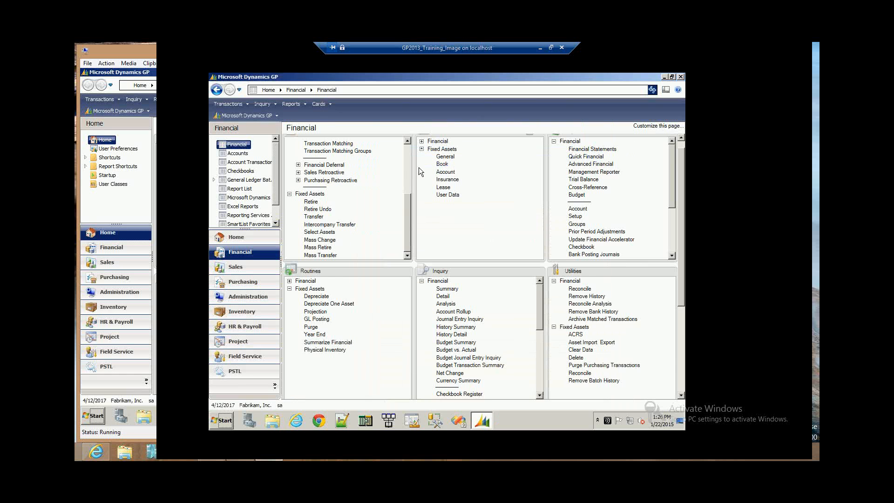
Step: Open Series Posting for the Financial series and enlarge its window to examine the fixed assets batches
click(409, 164)
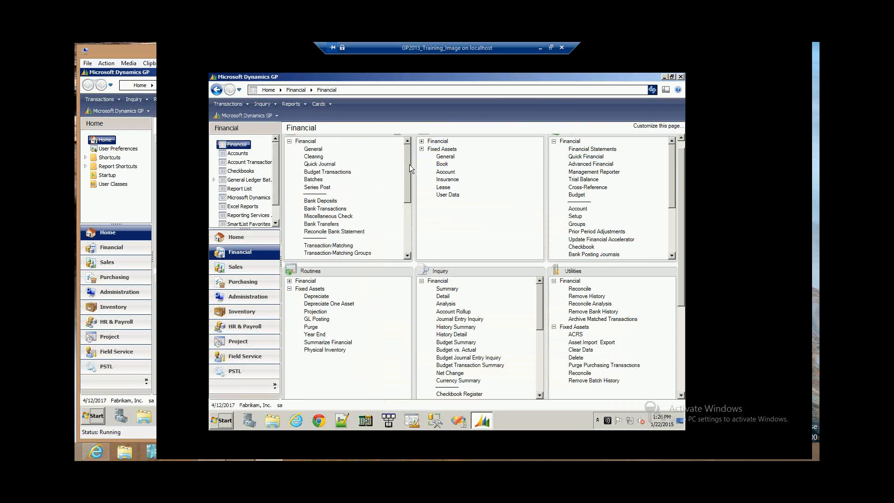
mouse_move(409, 164)
mouse_down()
mouse_move(410, 191)
mouse_move(407, 169)
mouse_up()
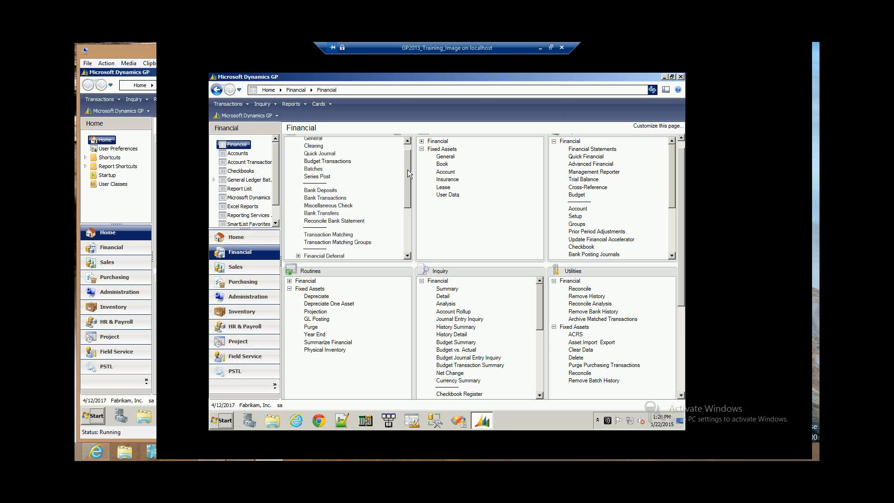
click(311, 177)
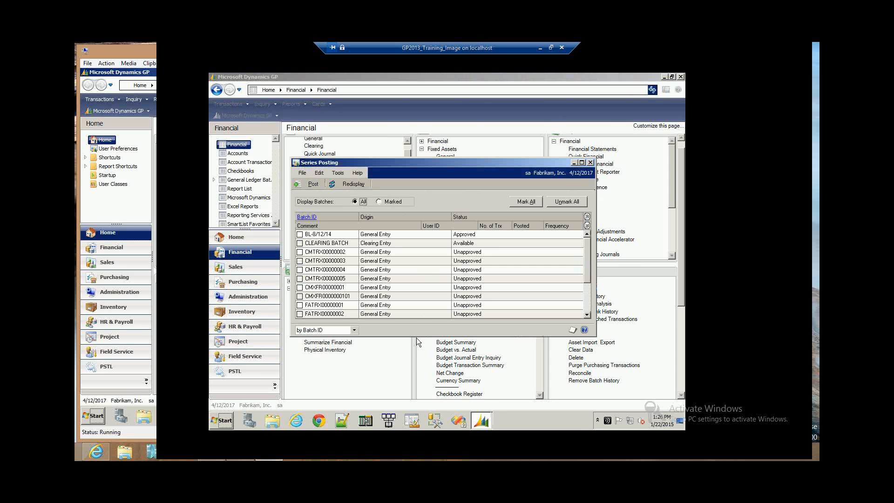
drag(416, 336, 417, 389)
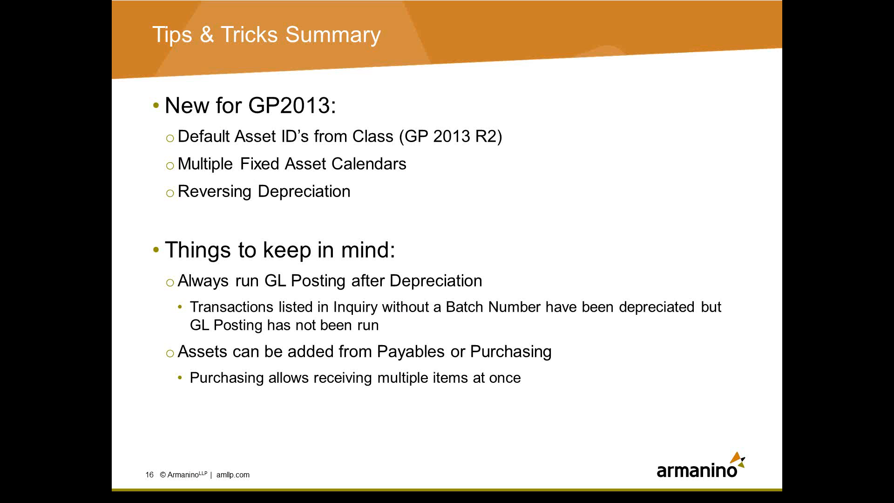
click(329, 354)
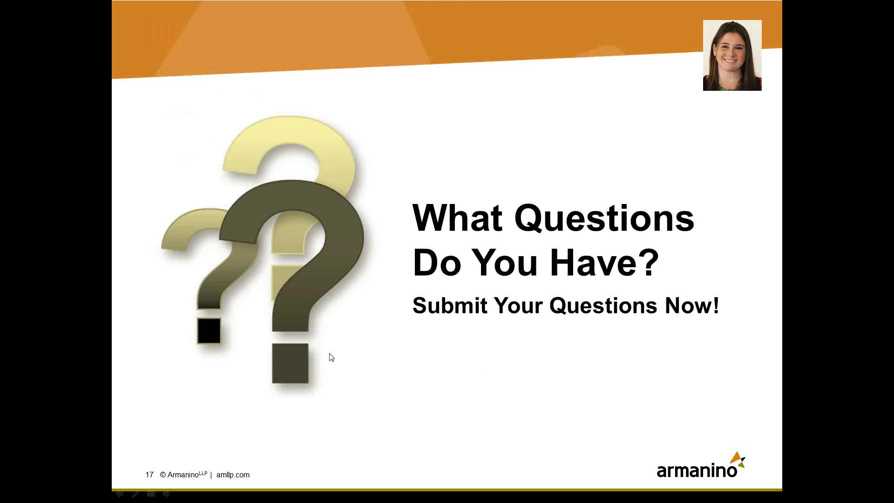